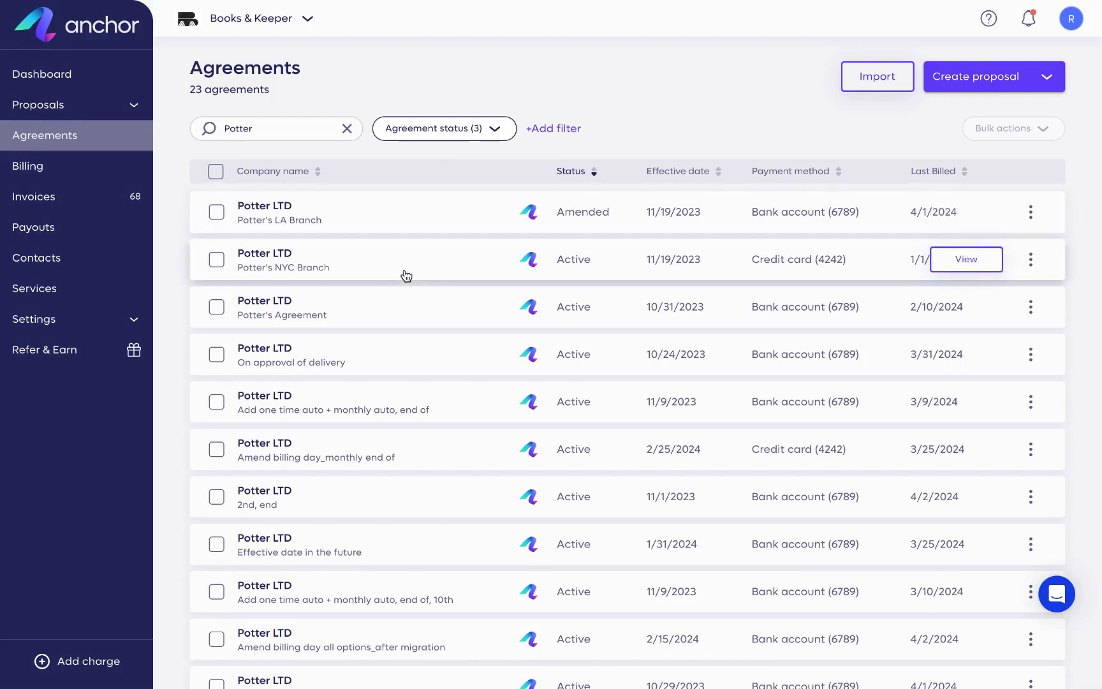
Step: Open the Potter's NYC Branch agreement and put it into edit mode
click(955, 259)
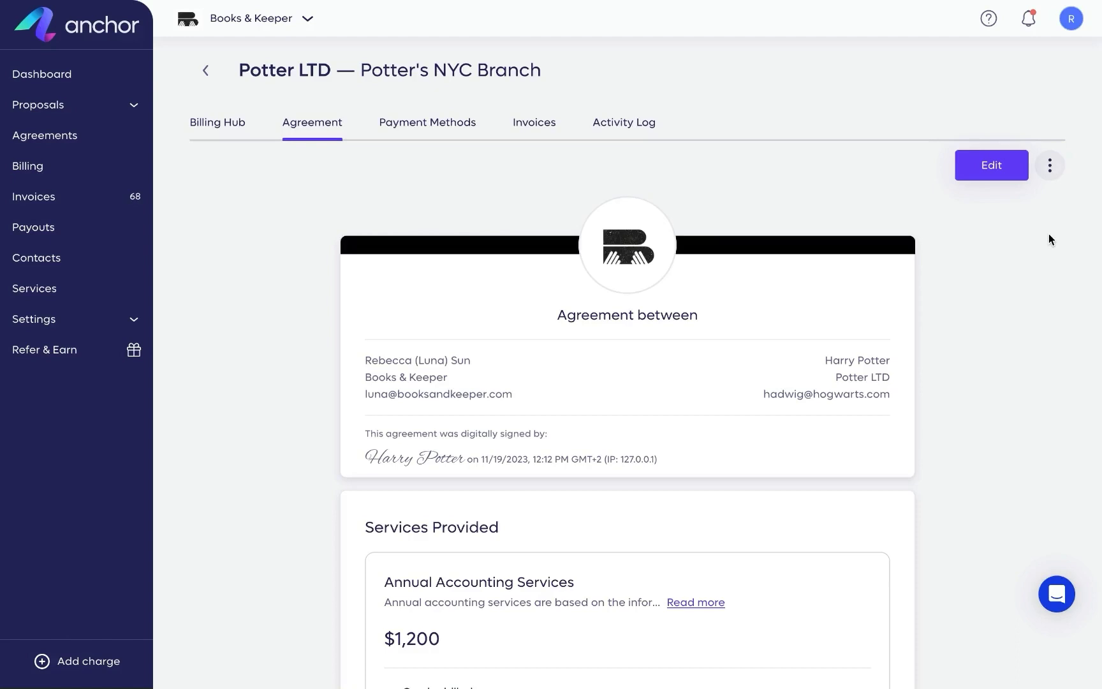
click(1007, 170)
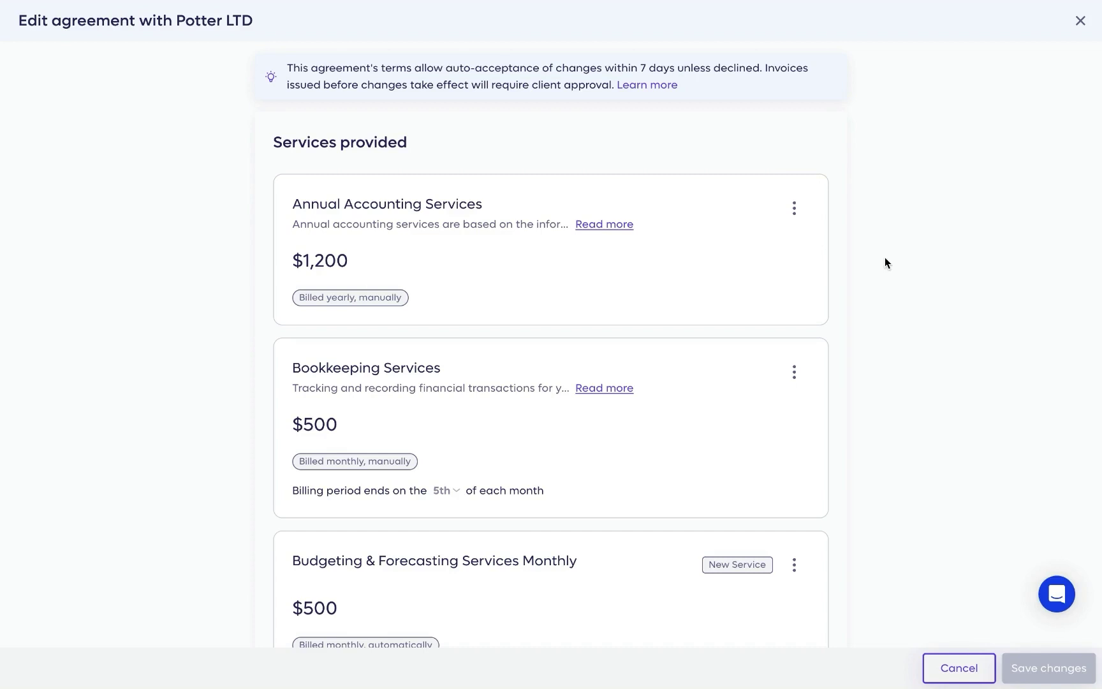
scroll(884, 257, down, 1)
Step: Raise the Bookkeeping Services rate from $500 to $600
click(795, 354)
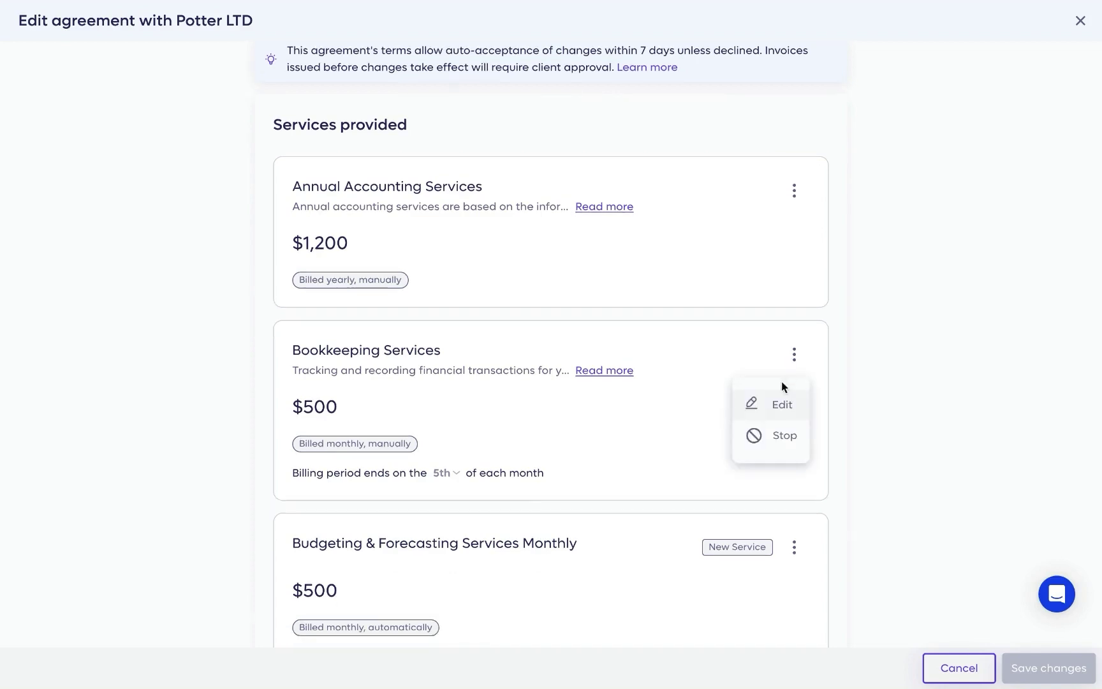
click(778, 404)
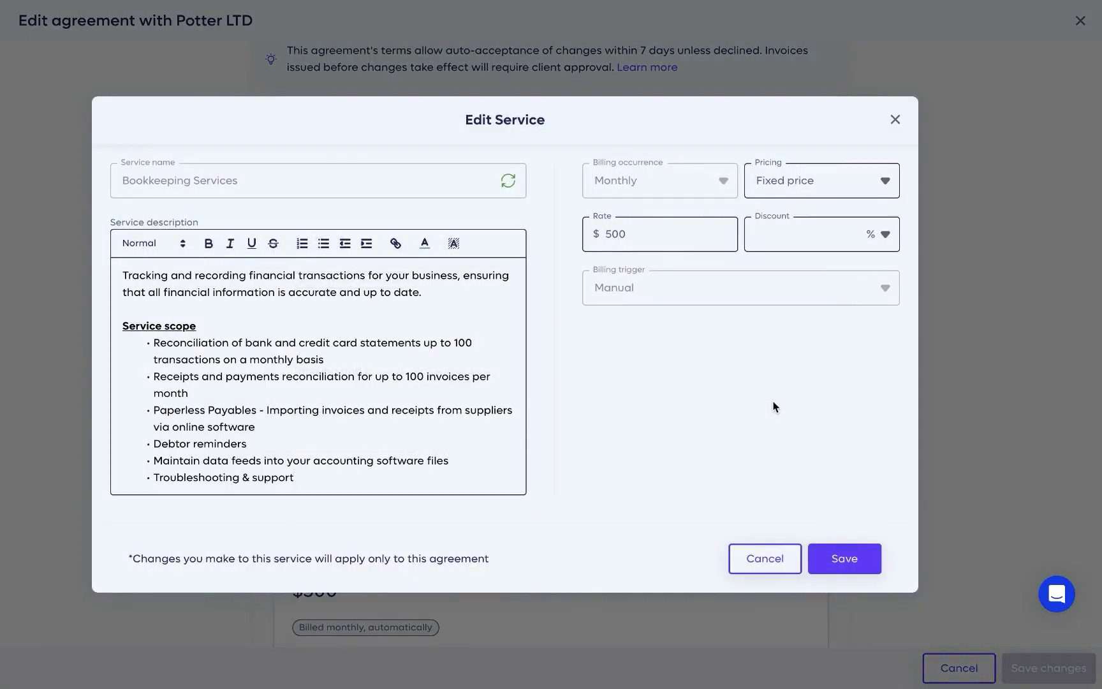
click(637, 234)
double_click(637, 233)
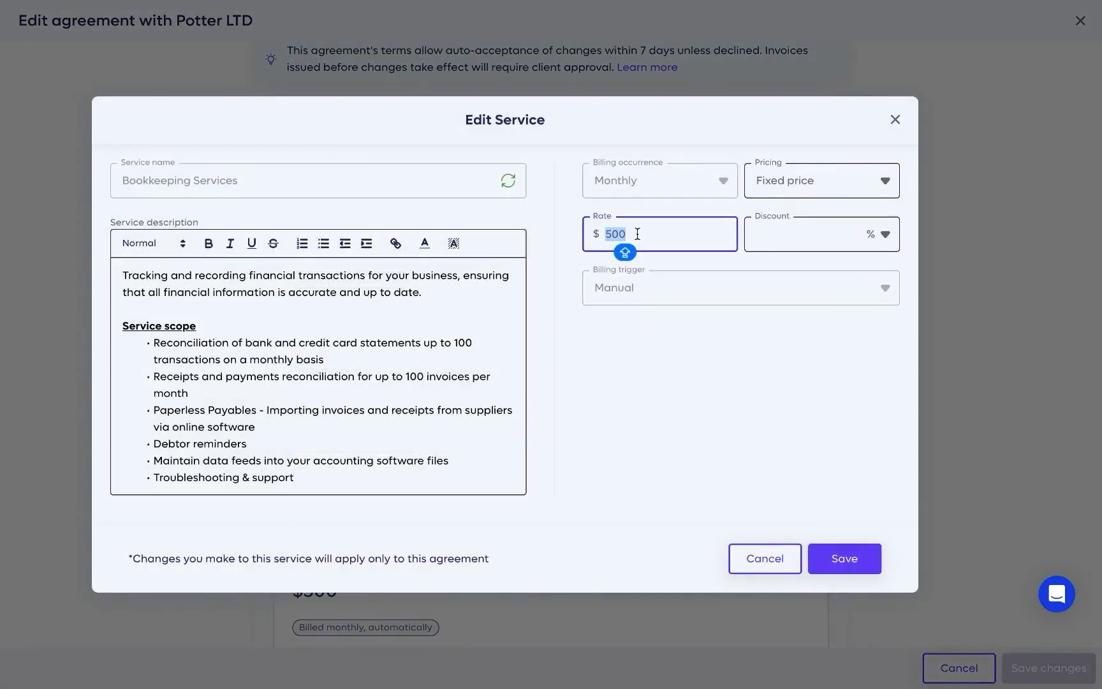
text(60)
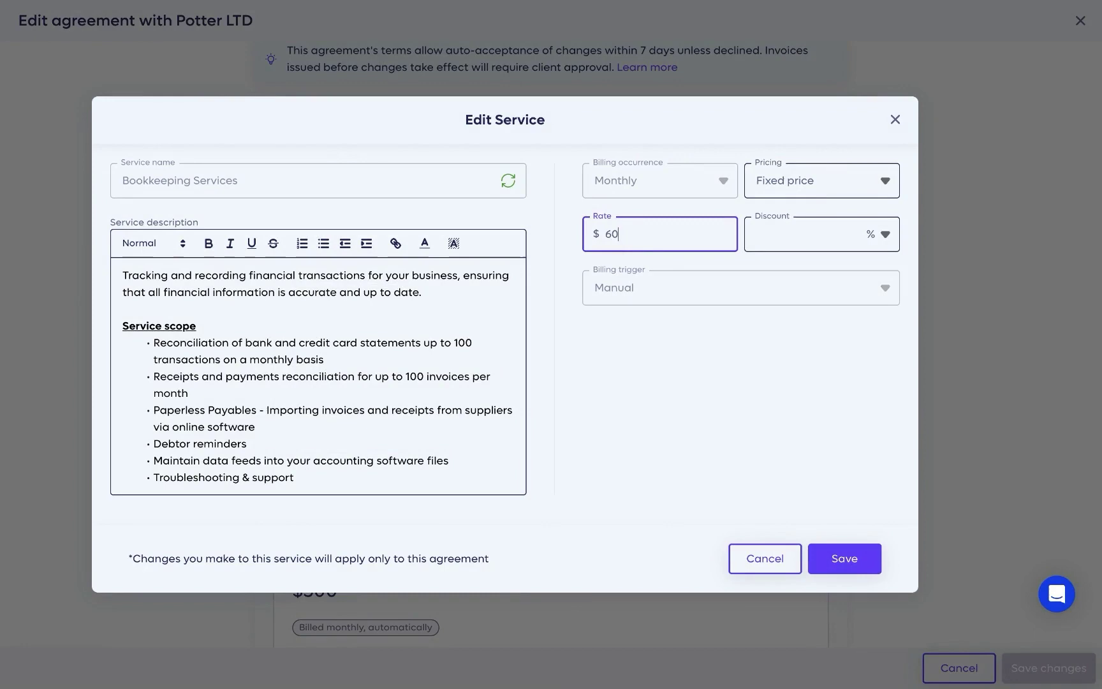
text(0)
click(843, 558)
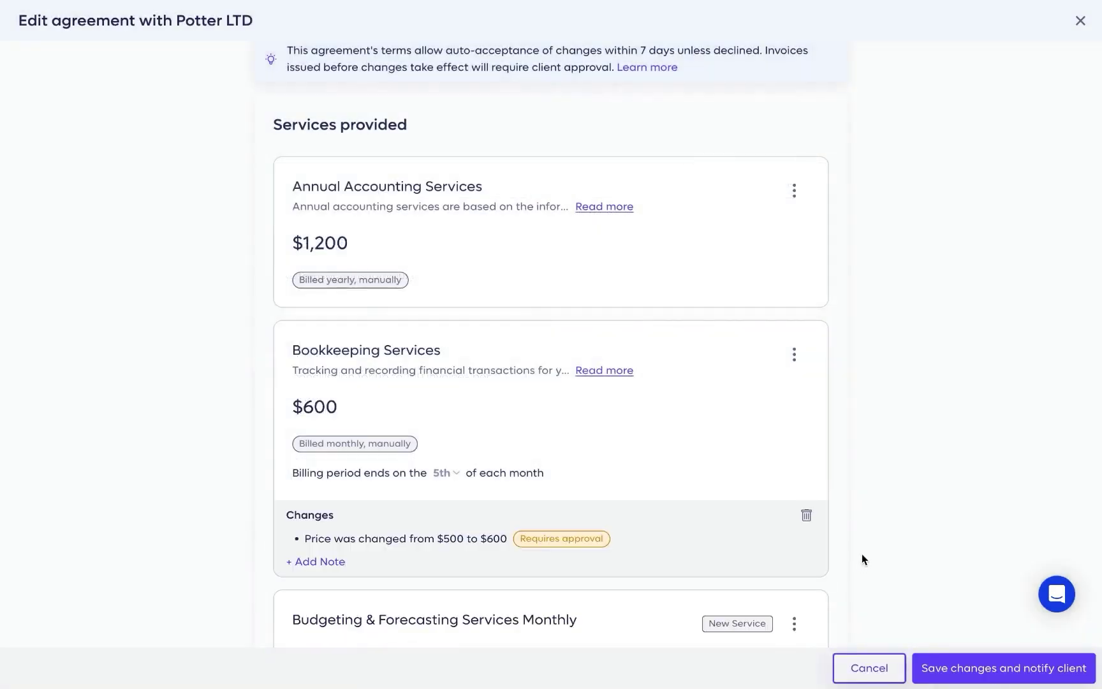
Step: Give Annual Accounting Services a 10% discount, bringing it to $1,080
click(794, 191)
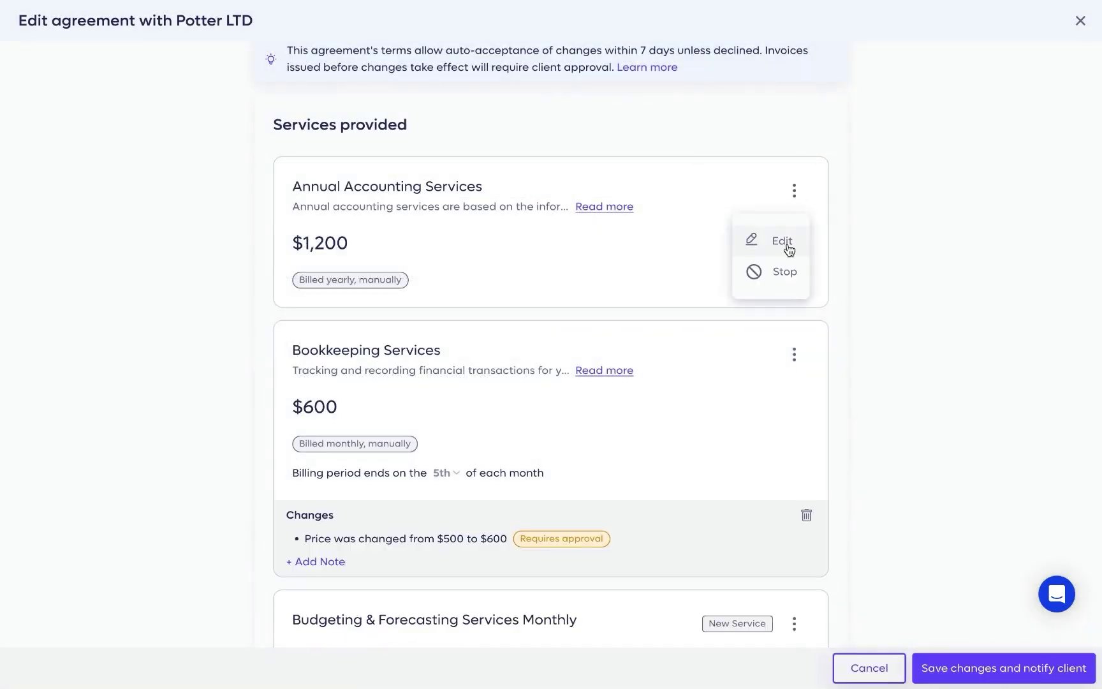
click(785, 246)
text(10)
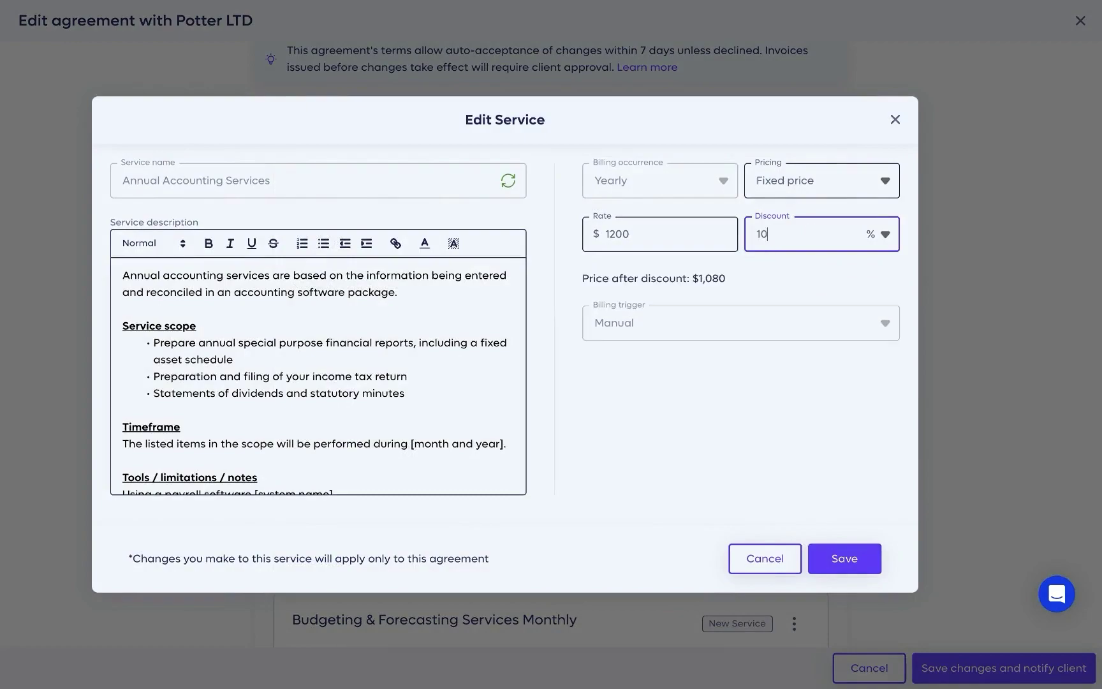
click(870, 557)
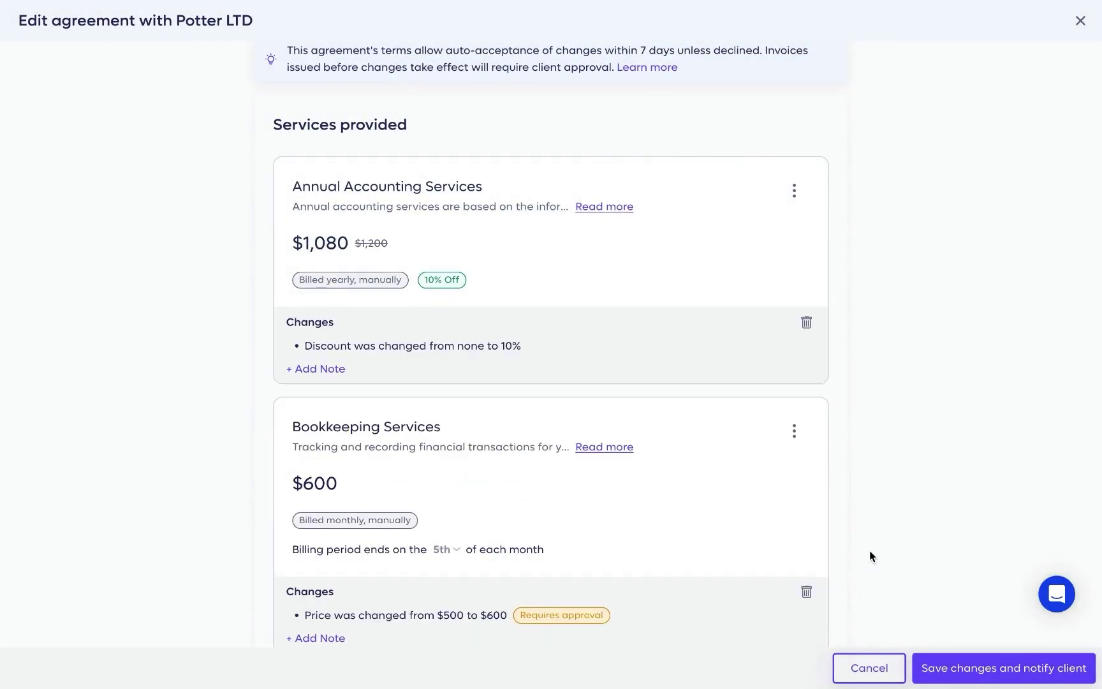
scroll(869, 555, down, 1)
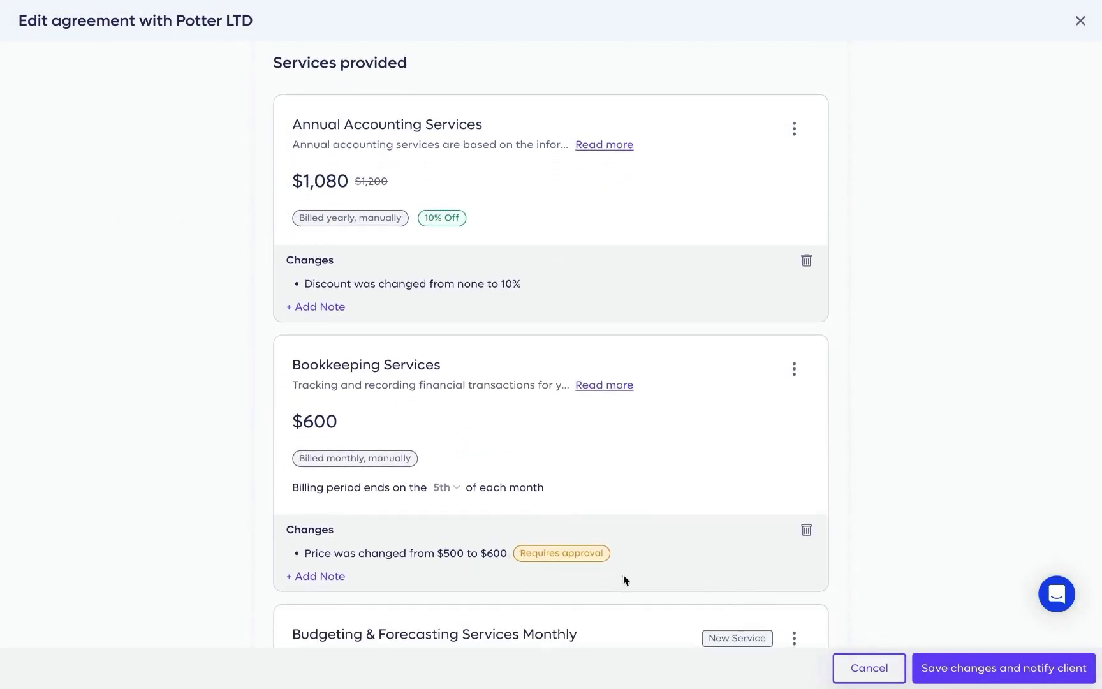
scroll(596, 566, down, 2)
scroll(597, 567, down, 3)
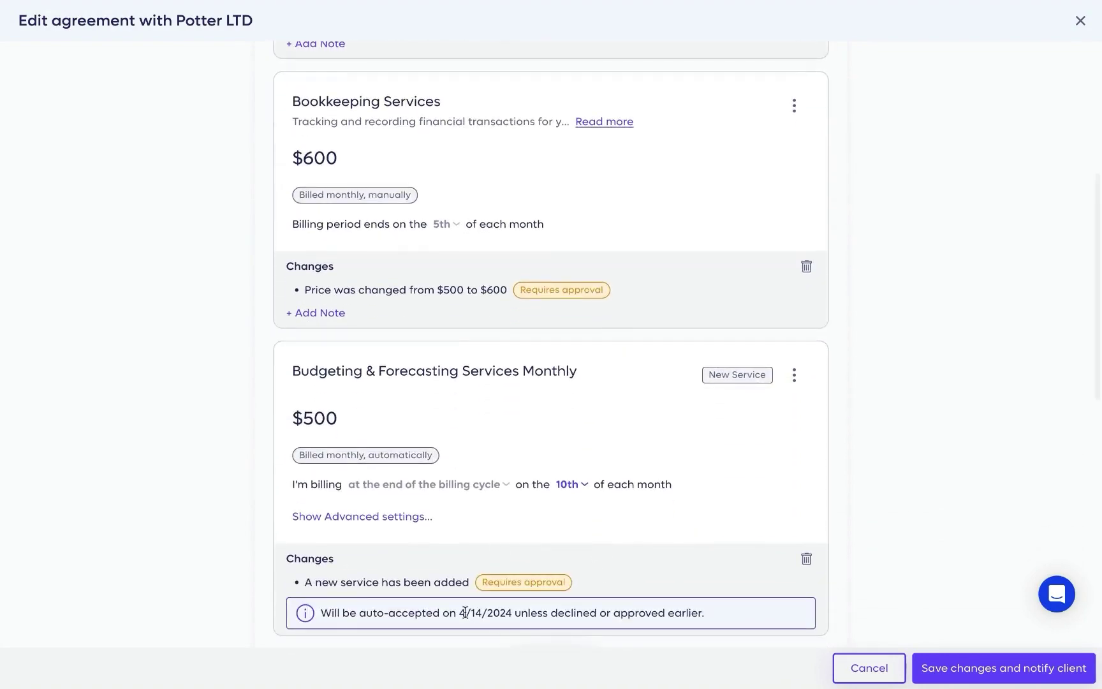
scroll(592, 605, down, 5)
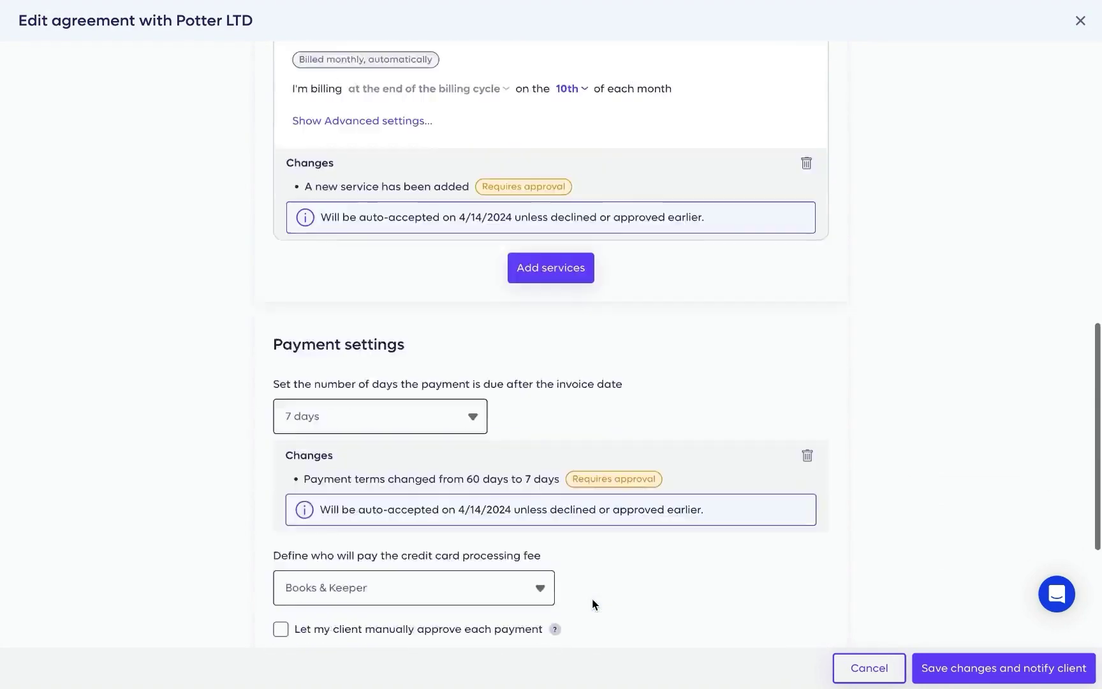
scroll(593, 605, down, 2)
scroll(592, 605, down, 1)
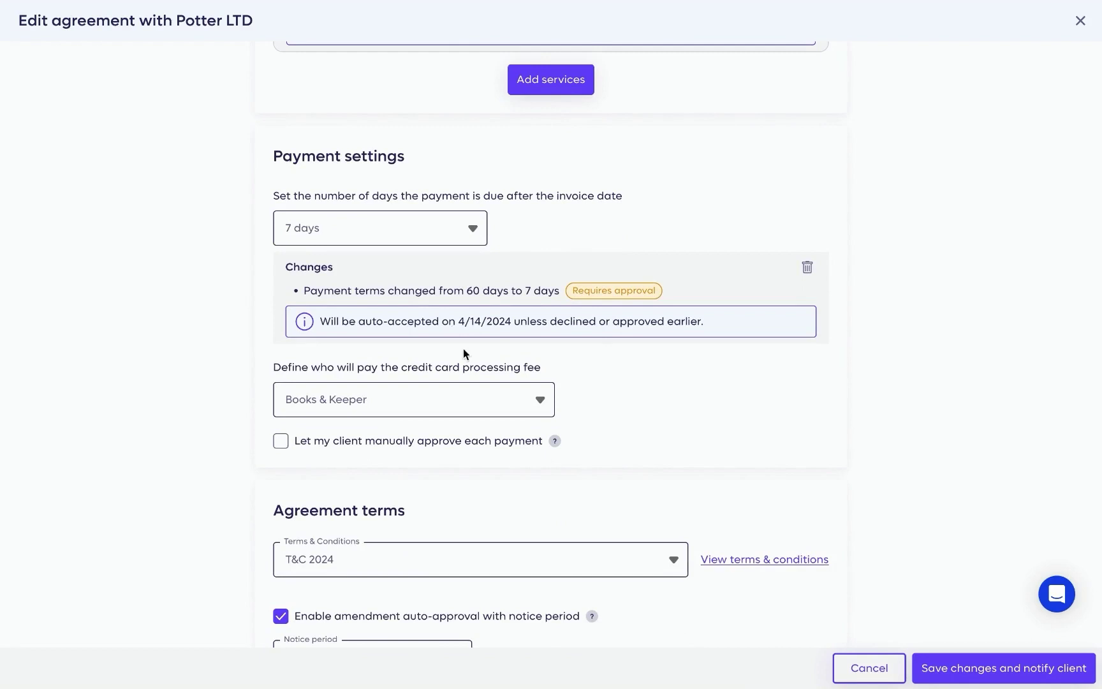
scroll(532, 365, up, 1)
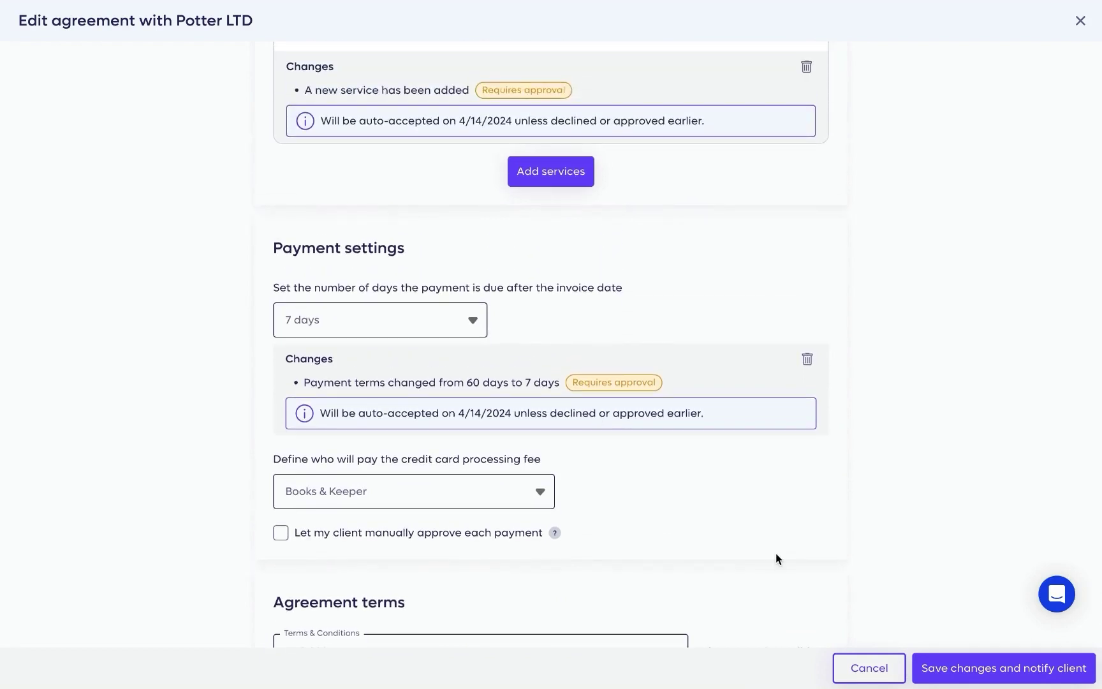
scroll(775, 554, up, 3)
scroll(776, 554, up, 3)
scroll(776, 554, up, 1)
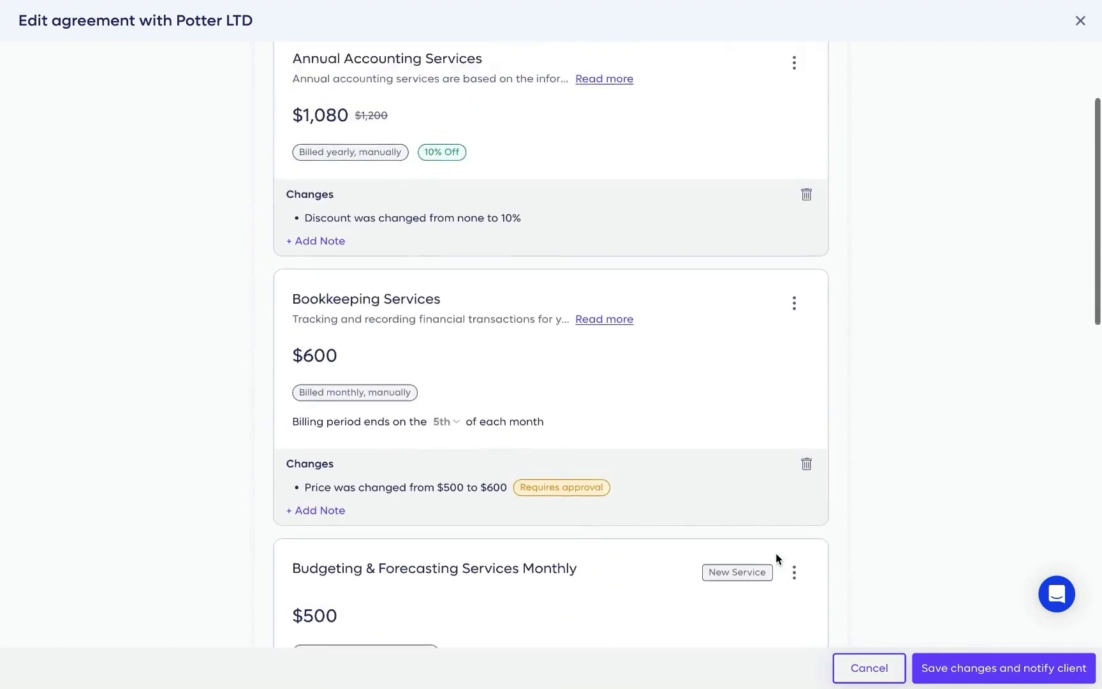
scroll(775, 558, up, 2)
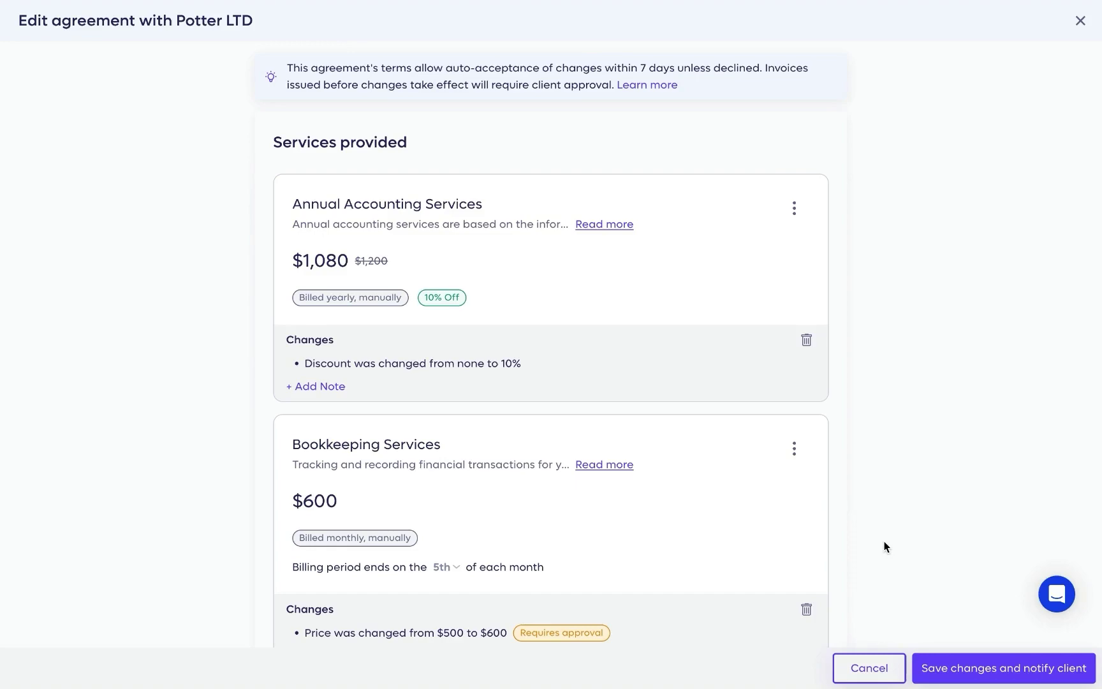
Step: Submit the amendments via 'Save changes and notify client', pending client approval
click(953, 671)
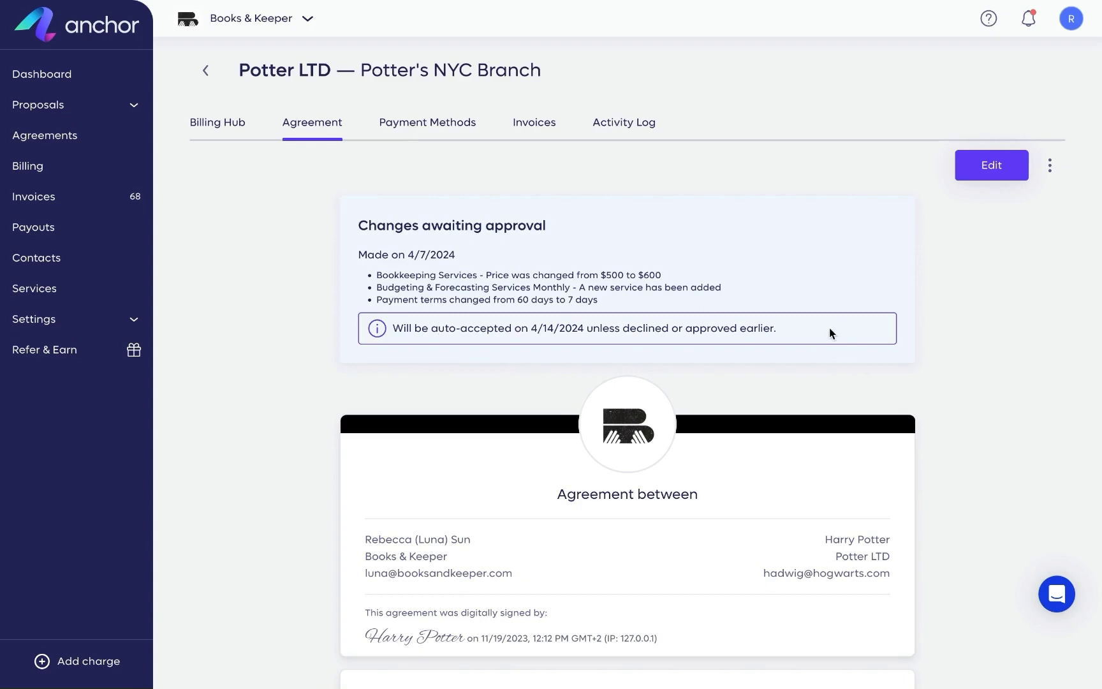
Step: Check the agreement's Activity Log, then return to the Agreements list
click(634, 122)
scroll(676, 416, down, 5)
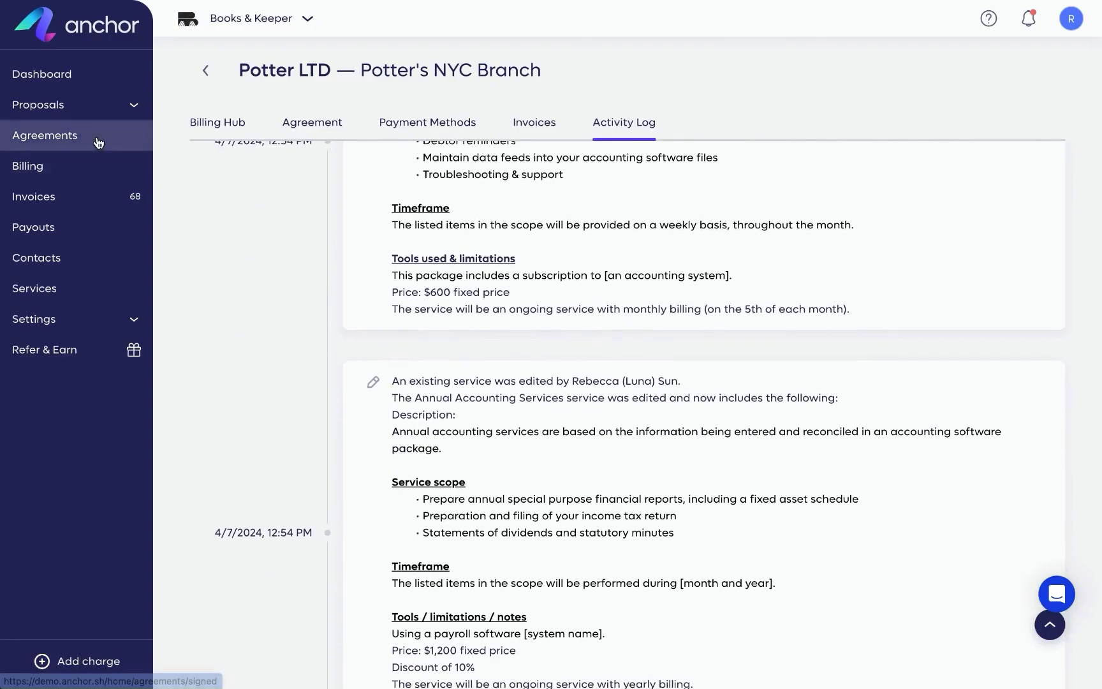
click(98, 142)
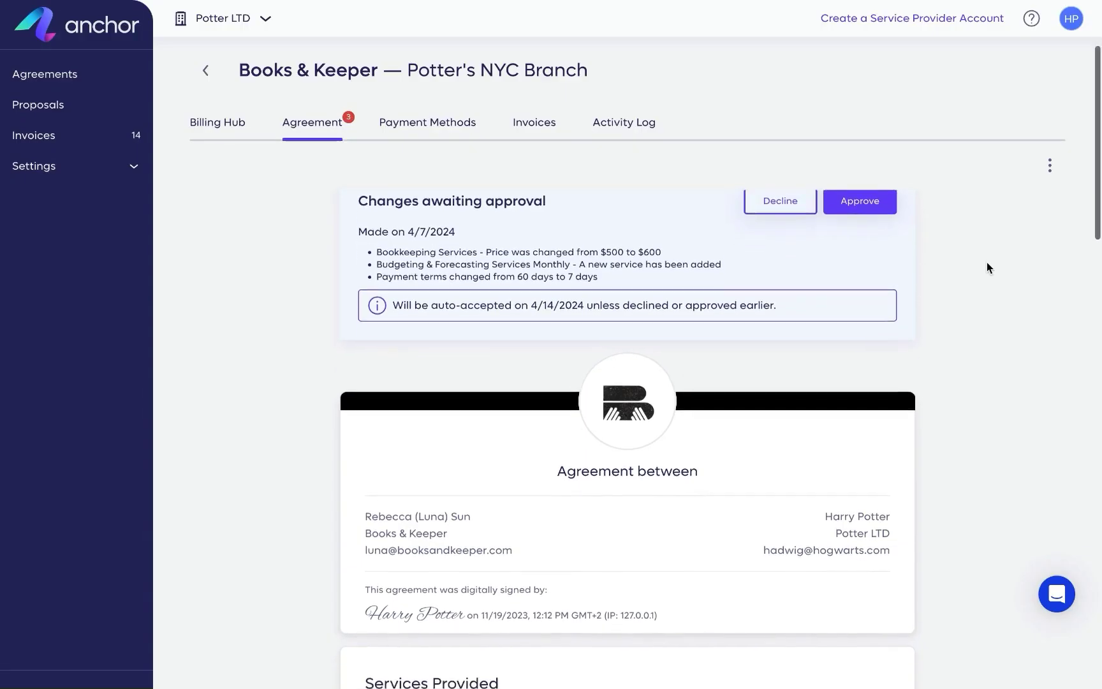
scroll(987, 262, up, 1)
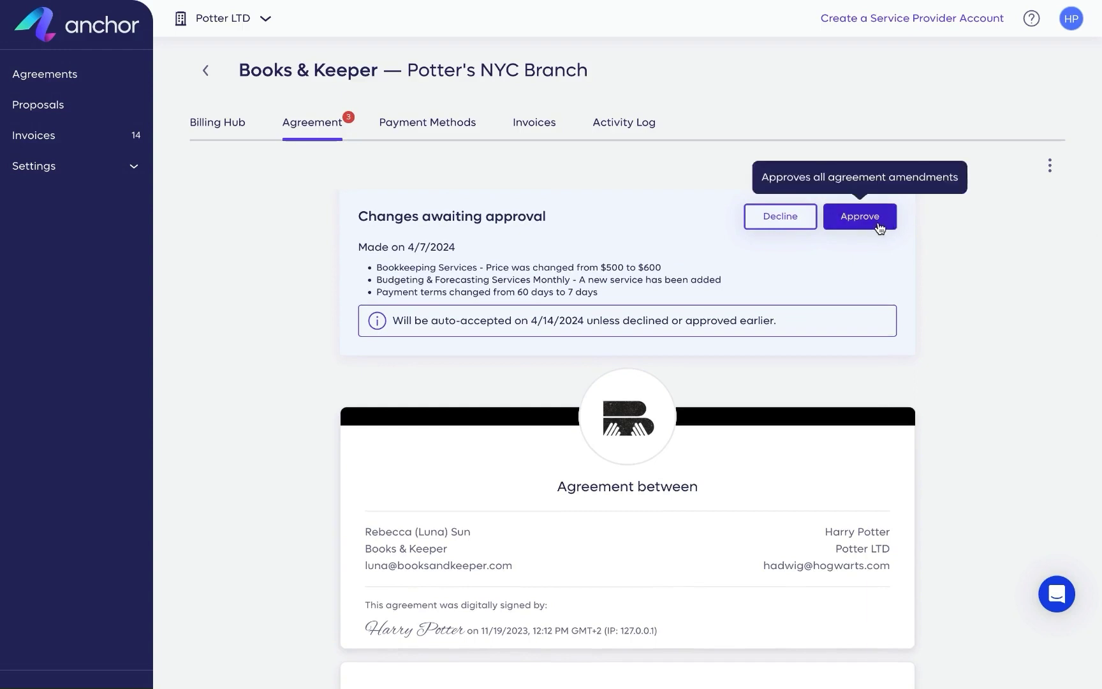
Step: Approve all pending Potter's NYC Branch changes from the client's Potter LTD account
click(860, 217)
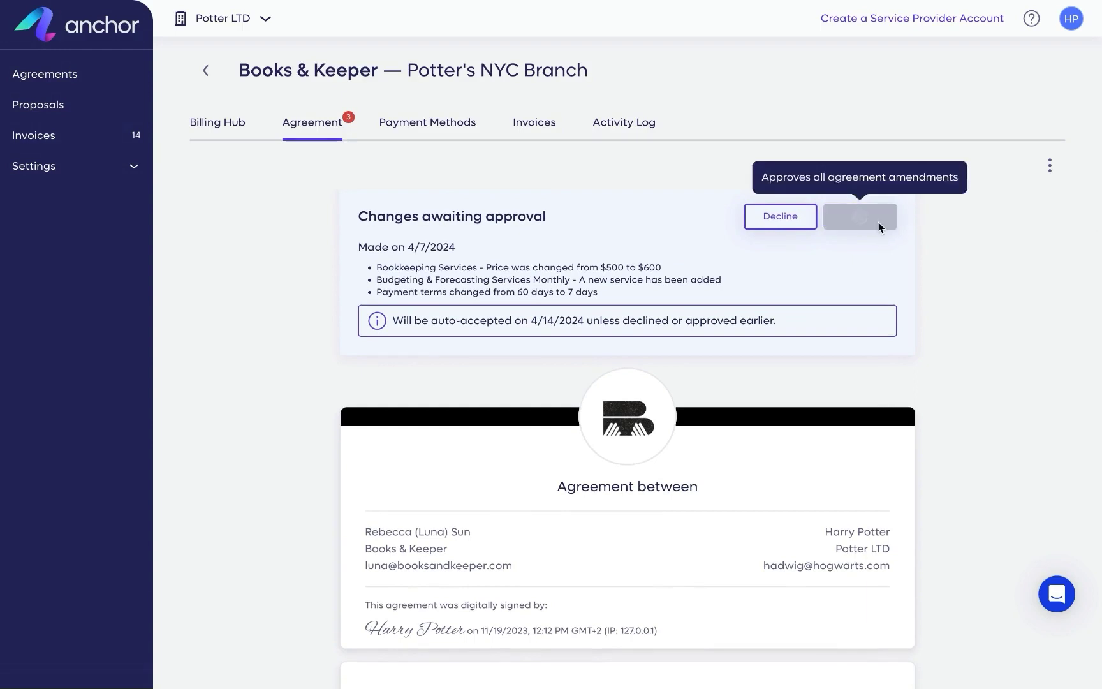